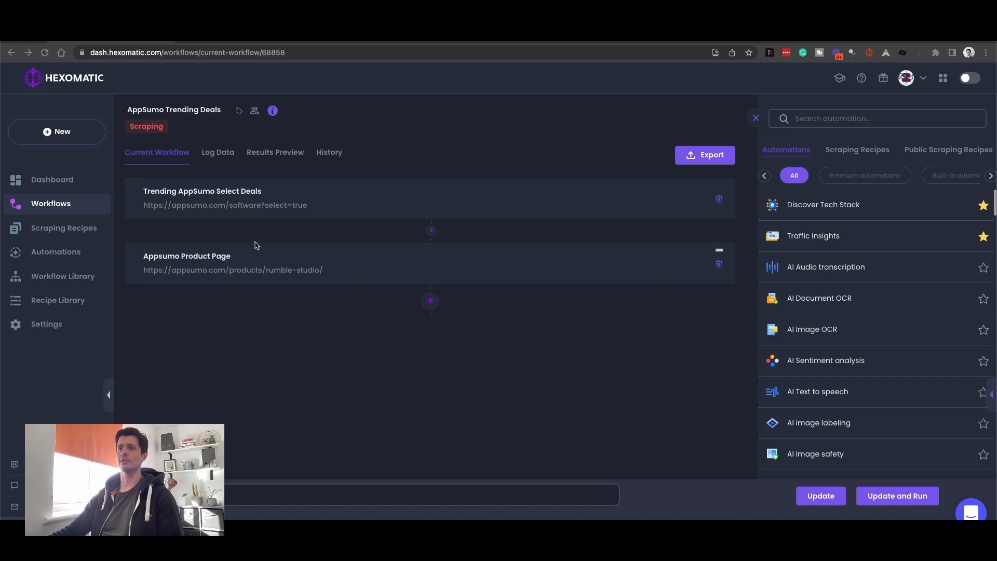
# - Switch to the Trending AppSumo Select Deals scraping recipe and examine its page preview and extracted elements
pyautogui.click(212, 40)
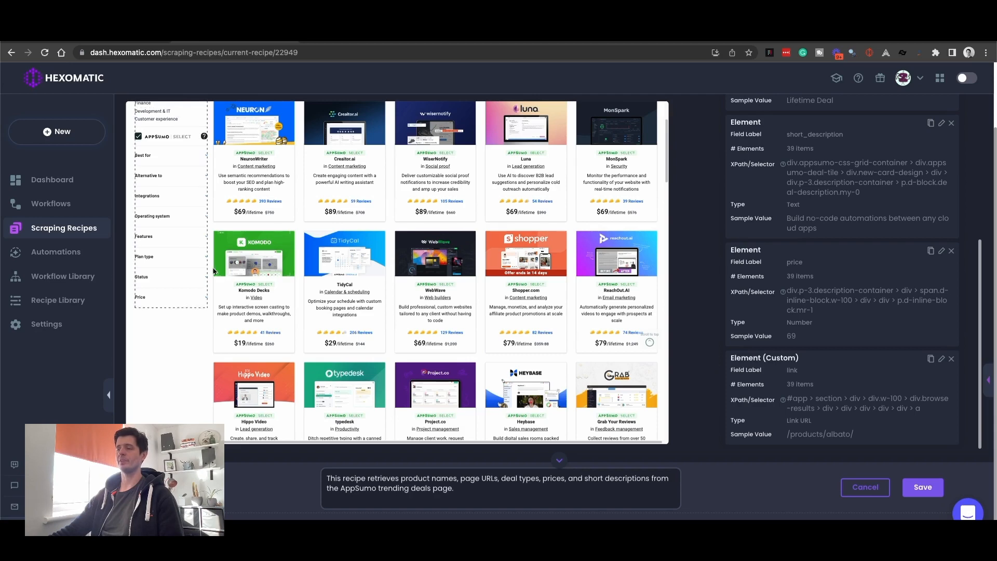
pyautogui.scroll(5, 605, 318)
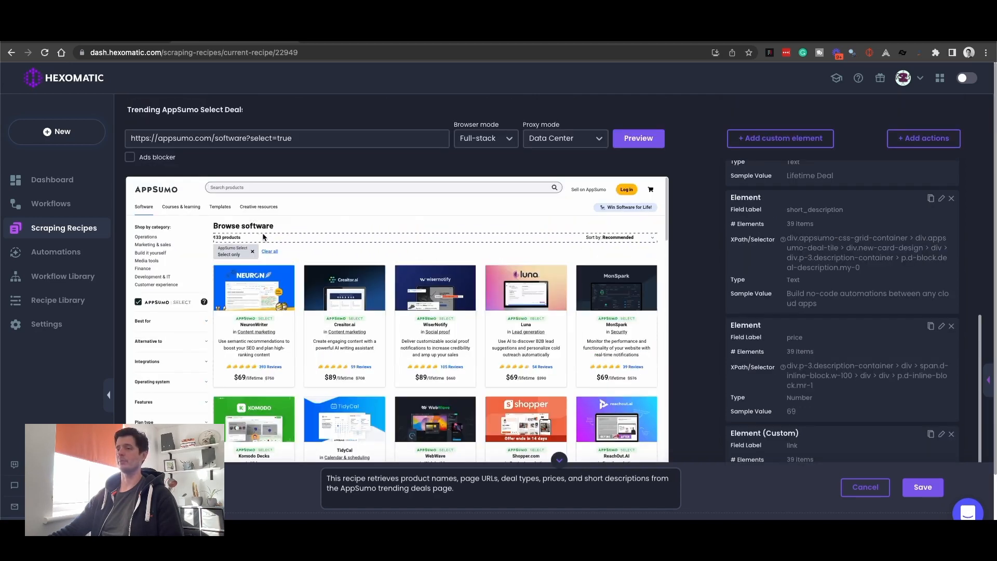
pyautogui.scroll(-1, 272, 234)
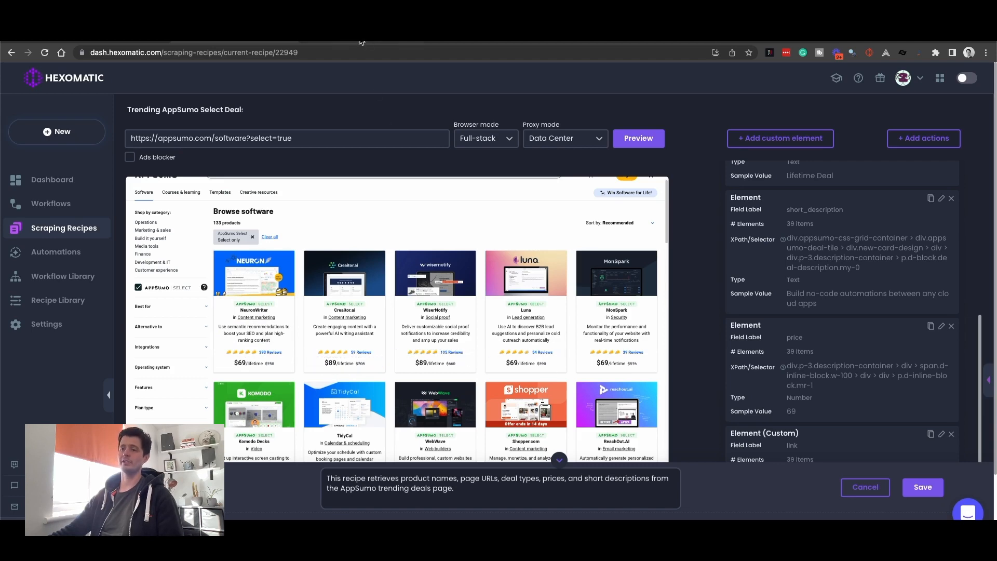
pyautogui.scroll(-3, 917, 416)
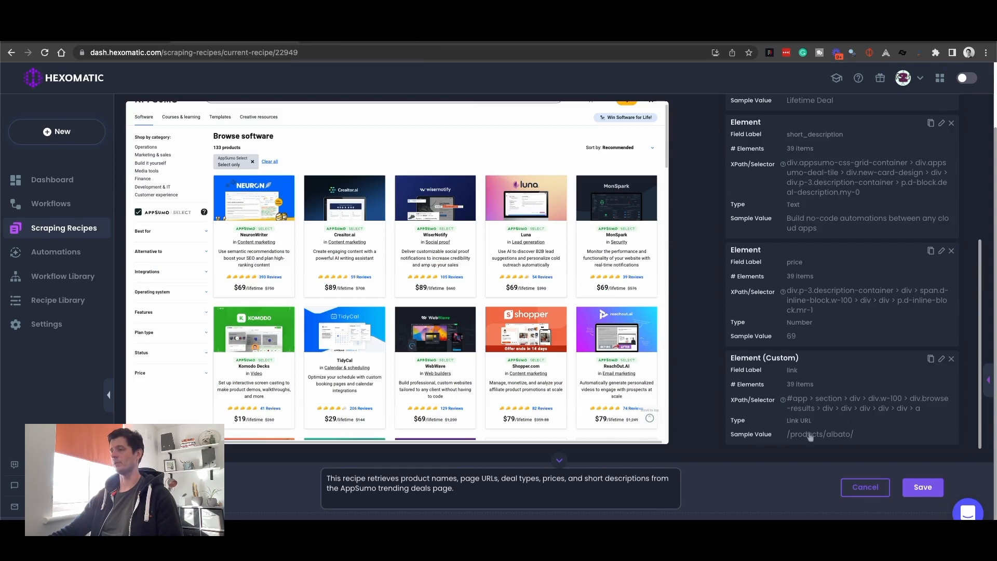
# - Switch to the Appsumo Product Page scraping recipe and review its source URL, page preview and extracted elements
pyautogui.click(333, 41)
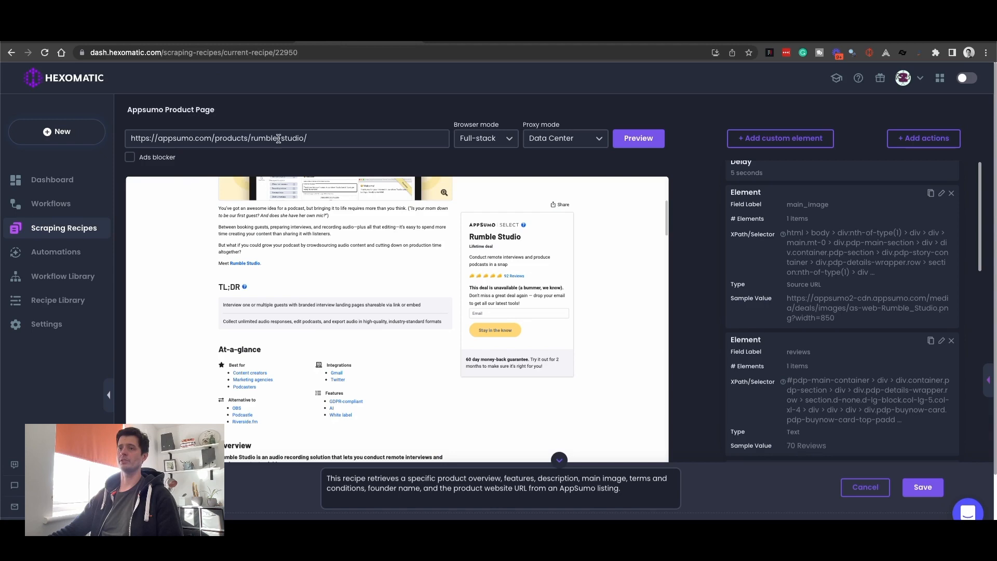
pyautogui.moveTo(177, 138); pyautogui.dragTo(348, 140)
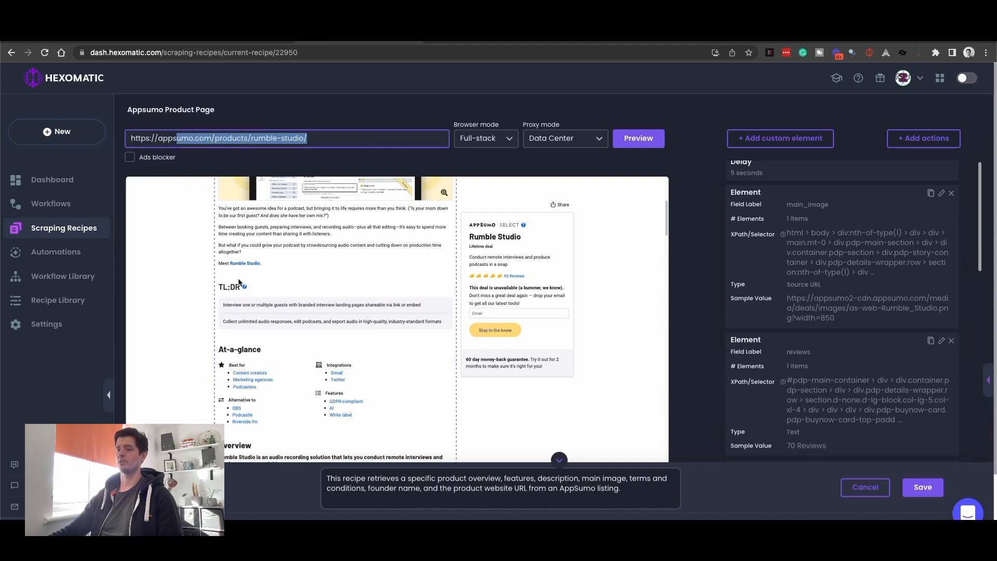
pyautogui.scroll(5, 240, 280)
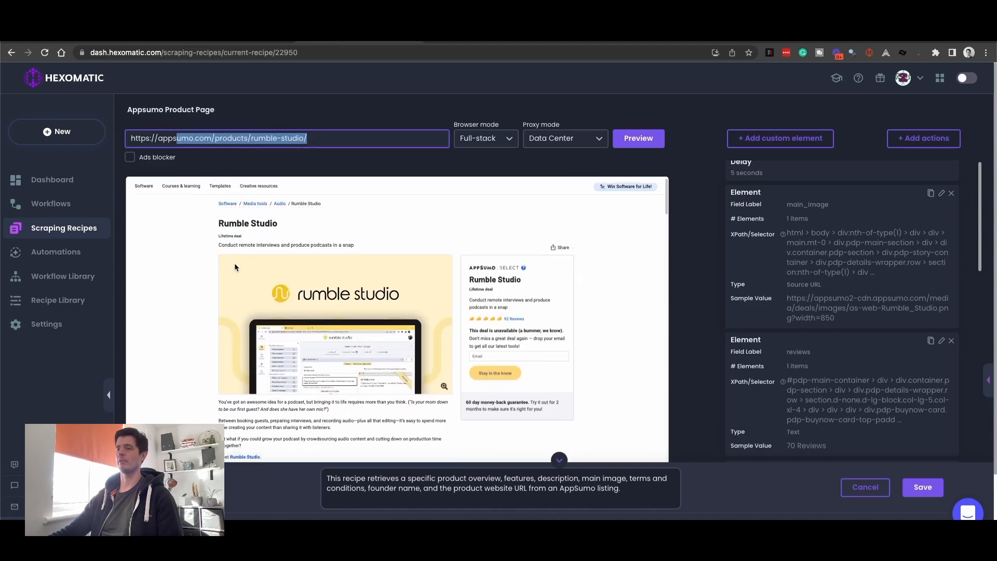
pyautogui.scroll(-1, 235, 265)
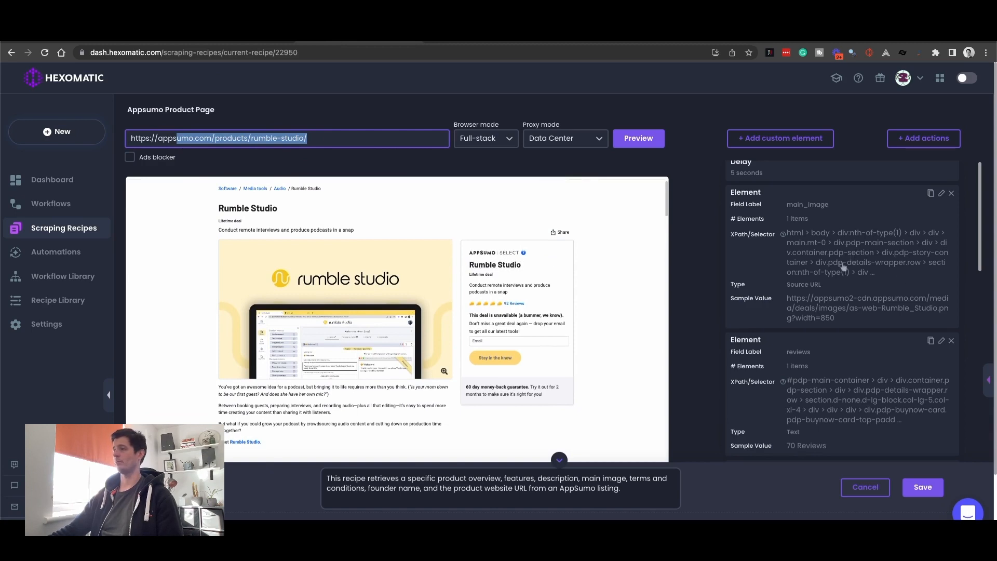
pyautogui.scroll(-1, 855, 312)
pyautogui.scroll(-2, 883, 281)
pyautogui.scroll(-1, 818, 402)
pyautogui.scroll(-5, 824, 398)
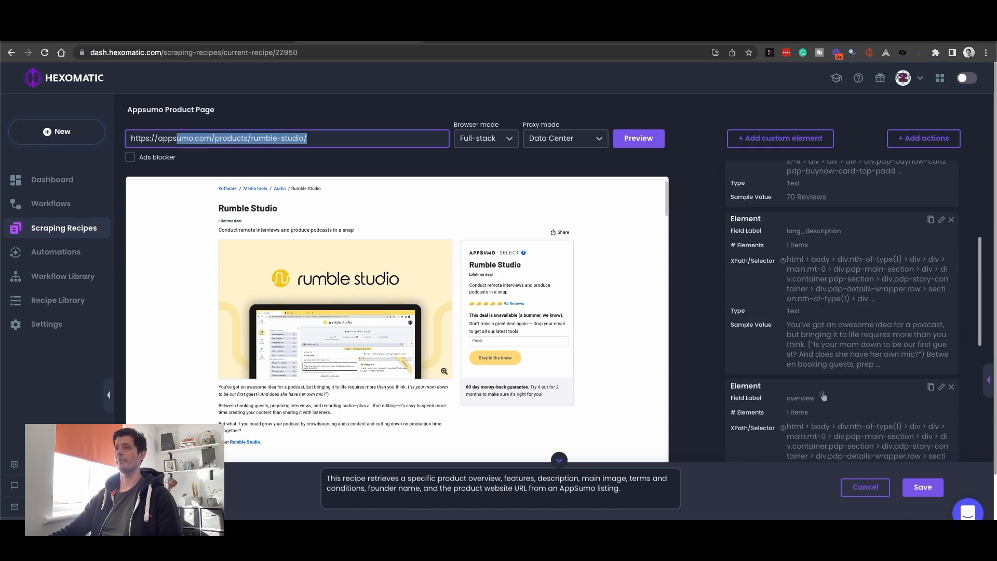
# - Switch to the exported AppSumo Trending Deals spreadsheet in Google Sheets and examine the name, type and short_description columns
pyautogui.click(459, 42)
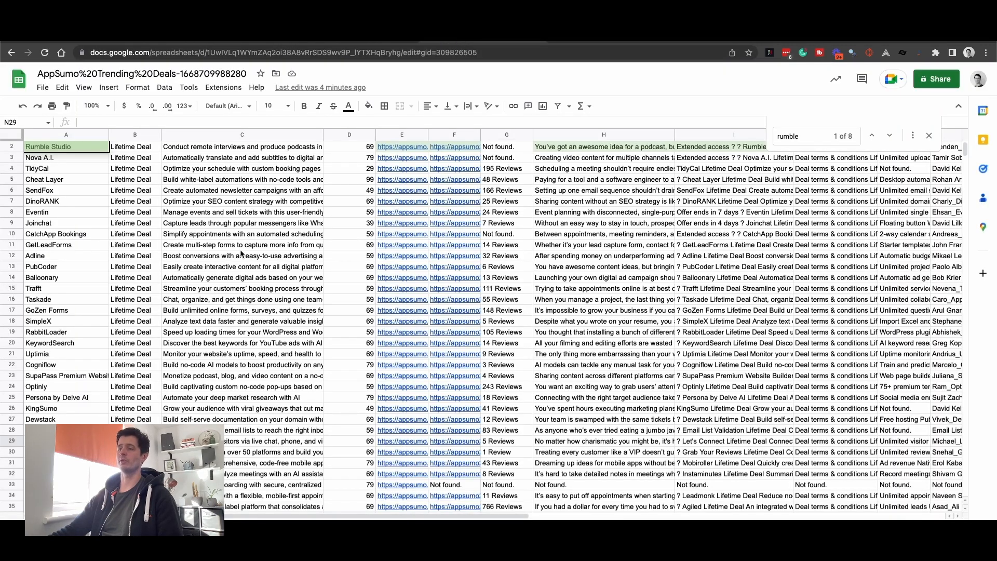
pyautogui.scroll(1, 277, 276)
pyautogui.scroll(-1, 278, 273)
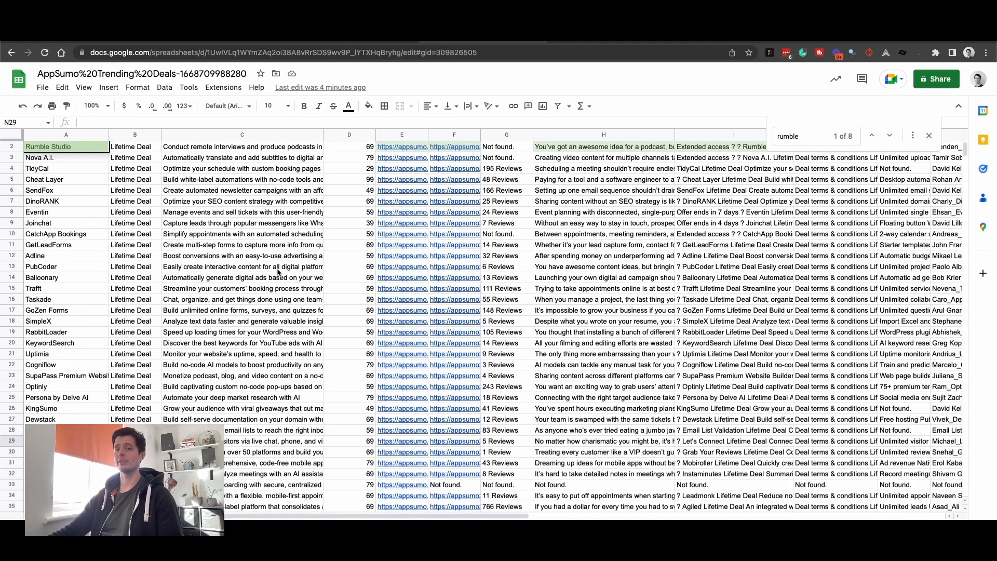
pyautogui.scroll(1, 278, 270)
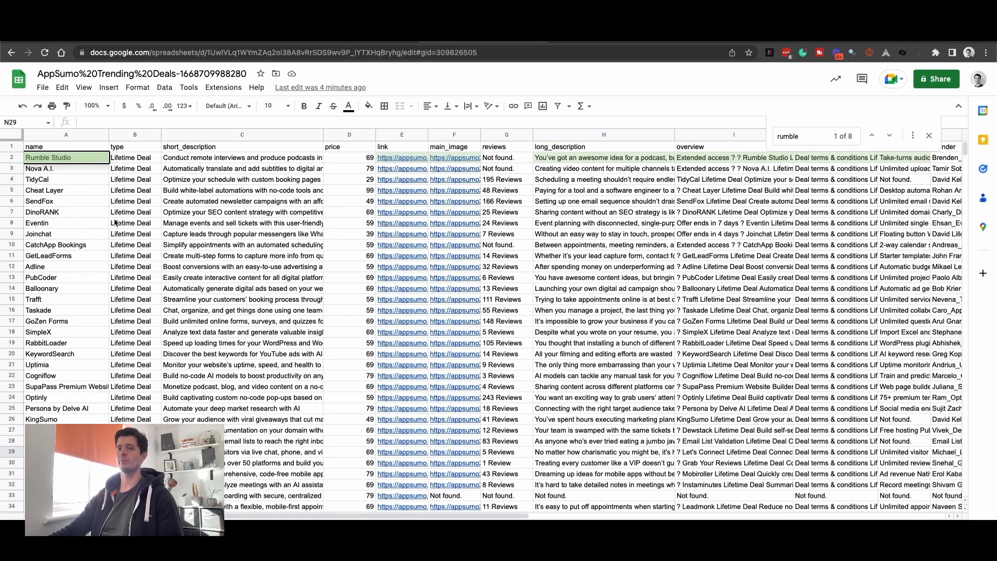
pyautogui.click(120, 201)
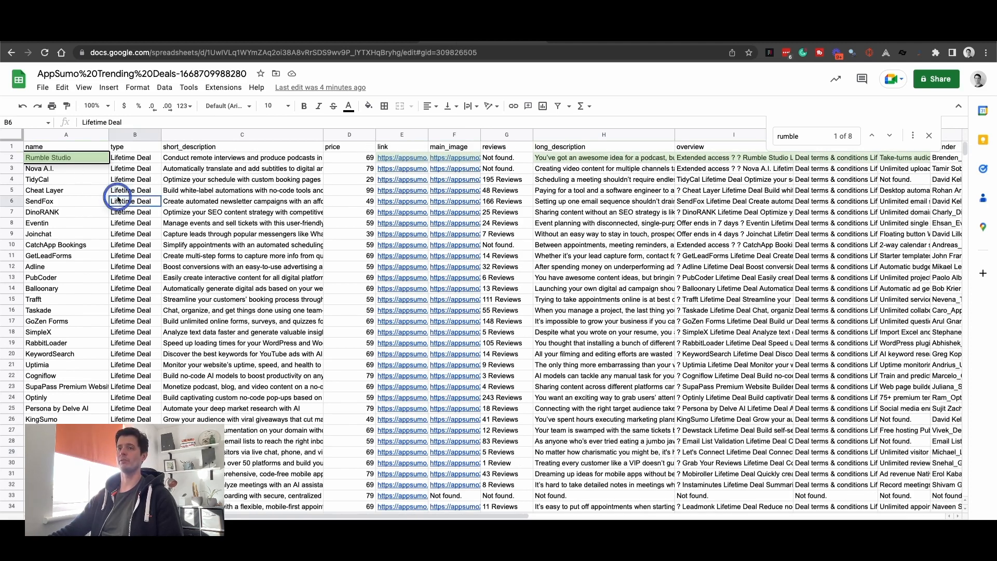
pyautogui.click(215, 172)
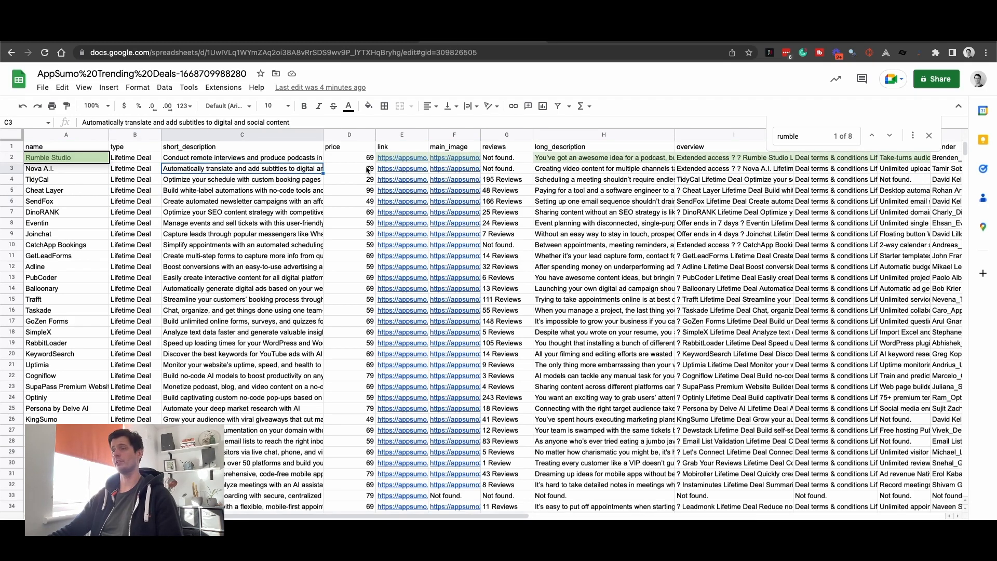
# - Review entries in the reviews, long_description and overview columns, and close the find bar
pyautogui.moveTo(491, 169); pyautogui.dragTo(509, 398)
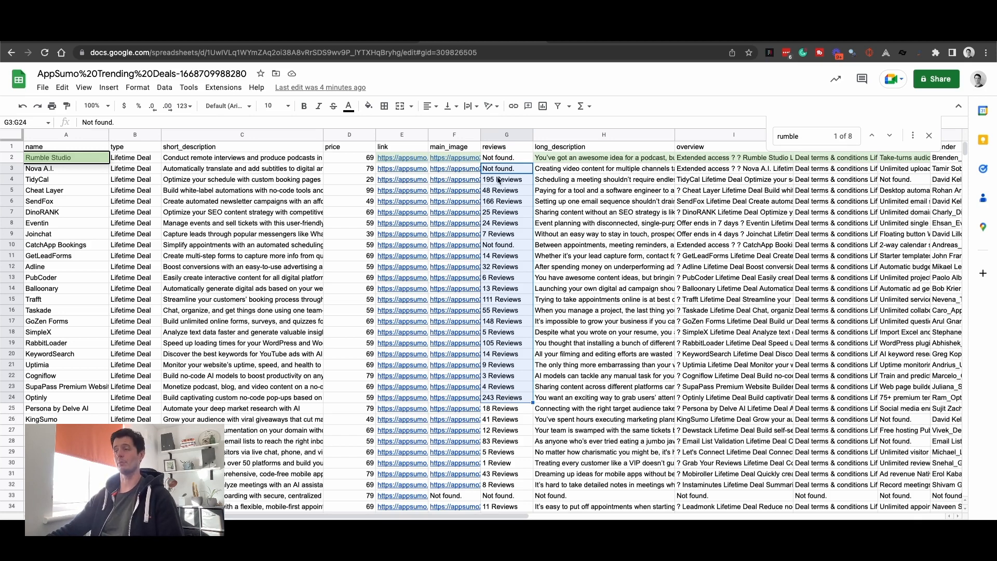
pyautogui.moveTo(586, 181); pyautogui.dragTo(644, 267)
pyautogui.moveTo(718, 183); pyautogui.dragTo(735, 313)
pyautogui.click(929, 136)
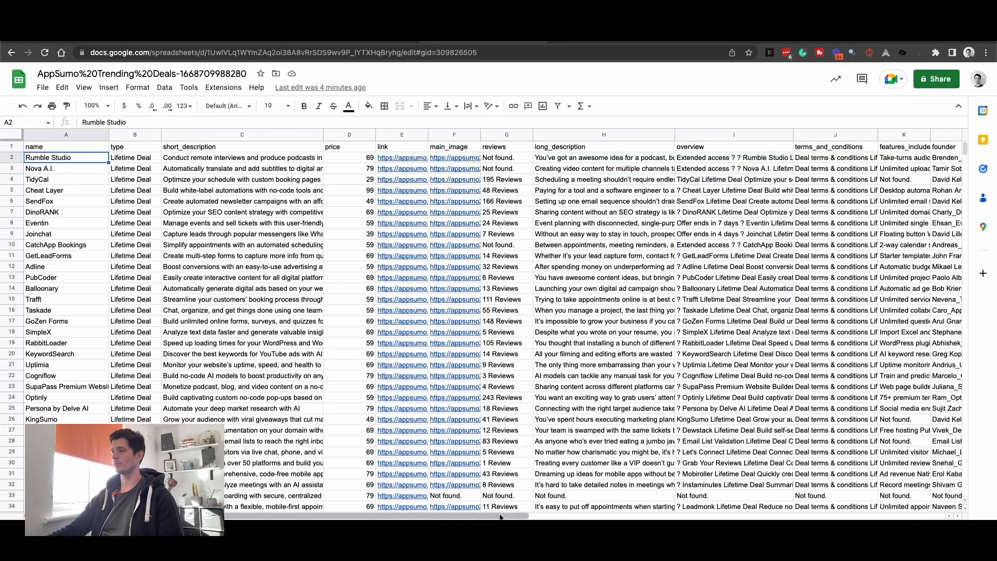
# - Examine the founder and website_url columns and select the website links in M2:M32
pyautogui.moveTo(500, 518); pyautogui.dragTo(690, 512)
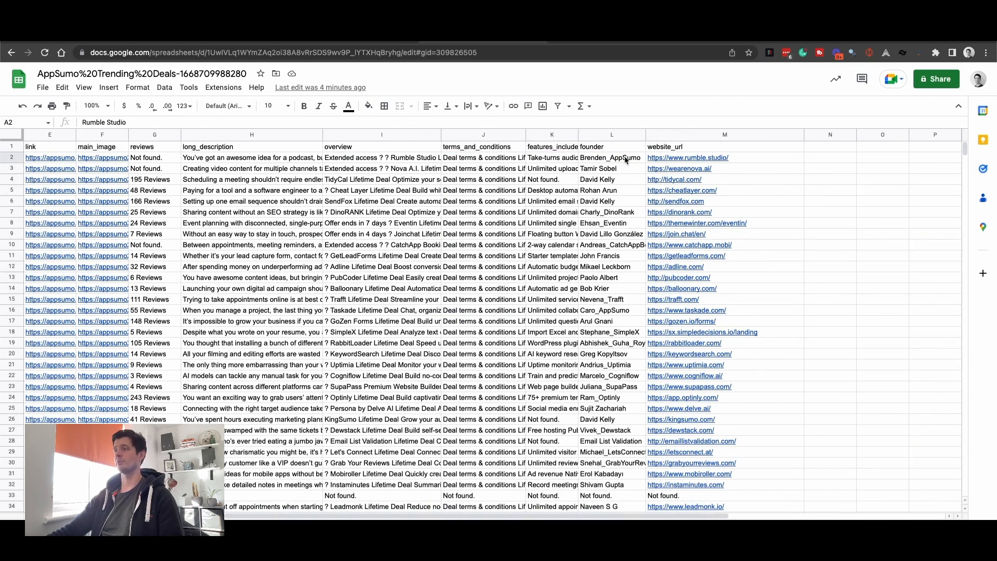
pyautogui.moveTo(742, 163); pyautogui.dragTo(779, 473)
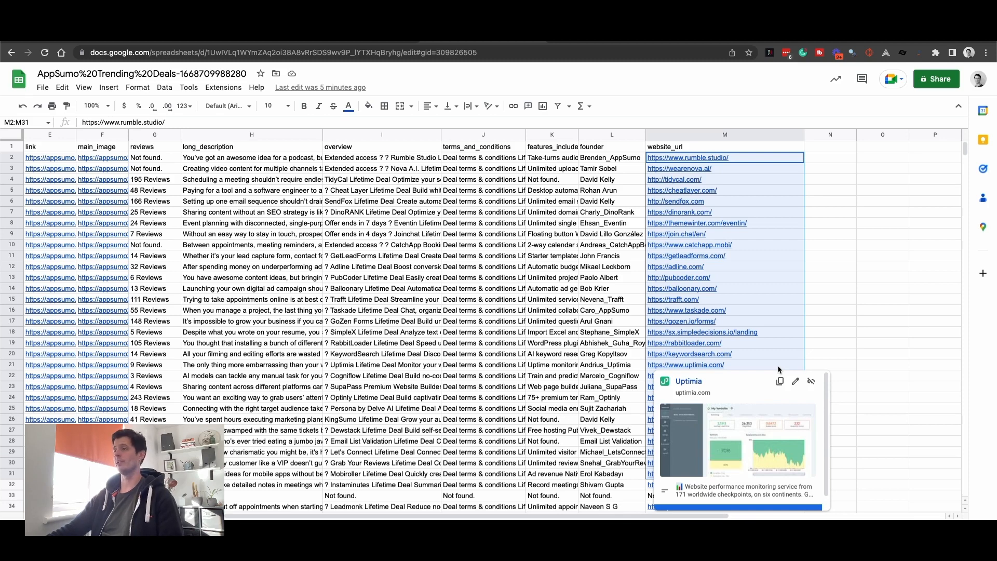
pyautogui.click(772, 258)
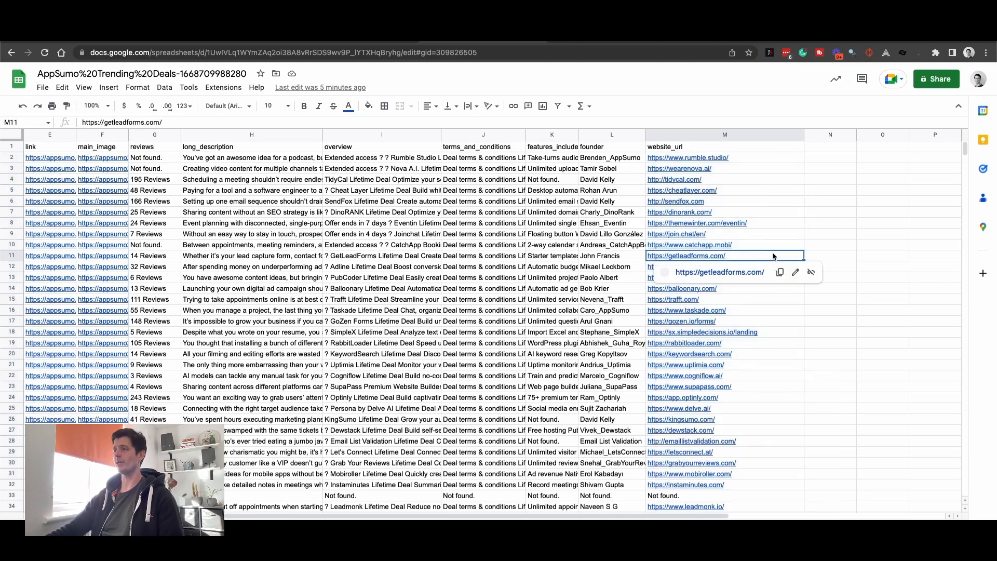
pyautogui.click(753, 159)
pyautogui.moveTo(753, 159); pyautogui.dragTo(777, 488)
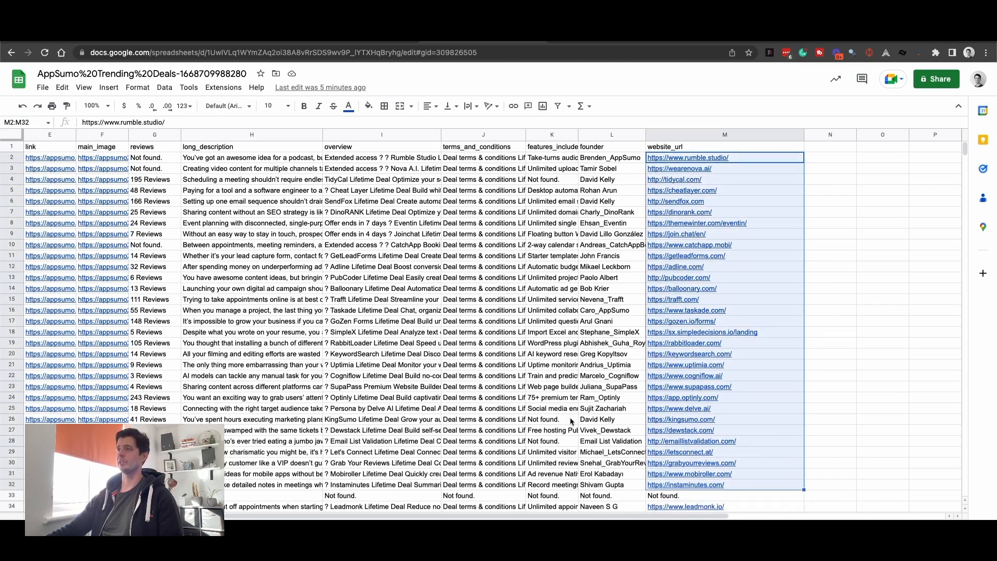
# - Switch to Apollo and look through the saved companies list
pyautogui.click(594, 40)
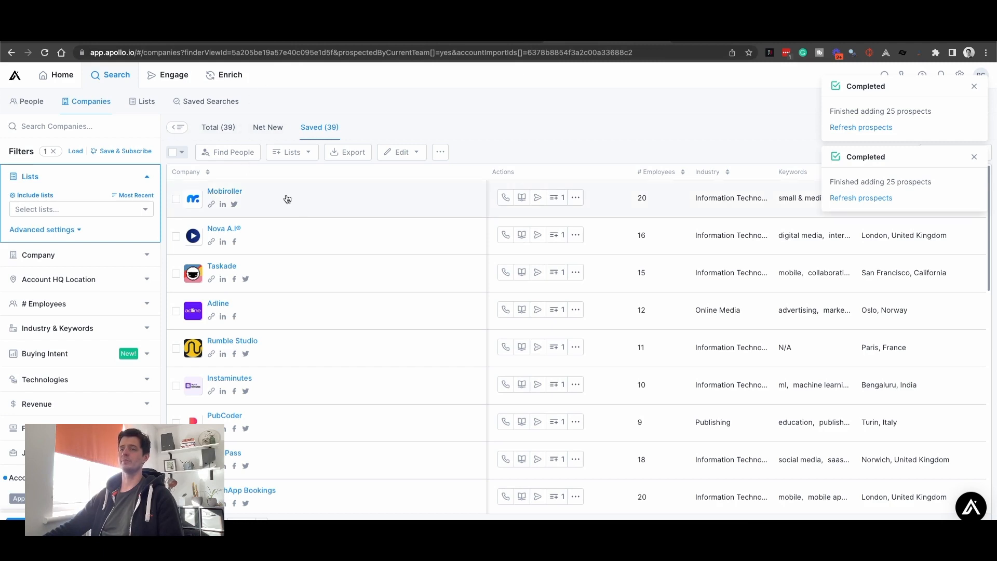
pyautogui.moveTo(188, 185)
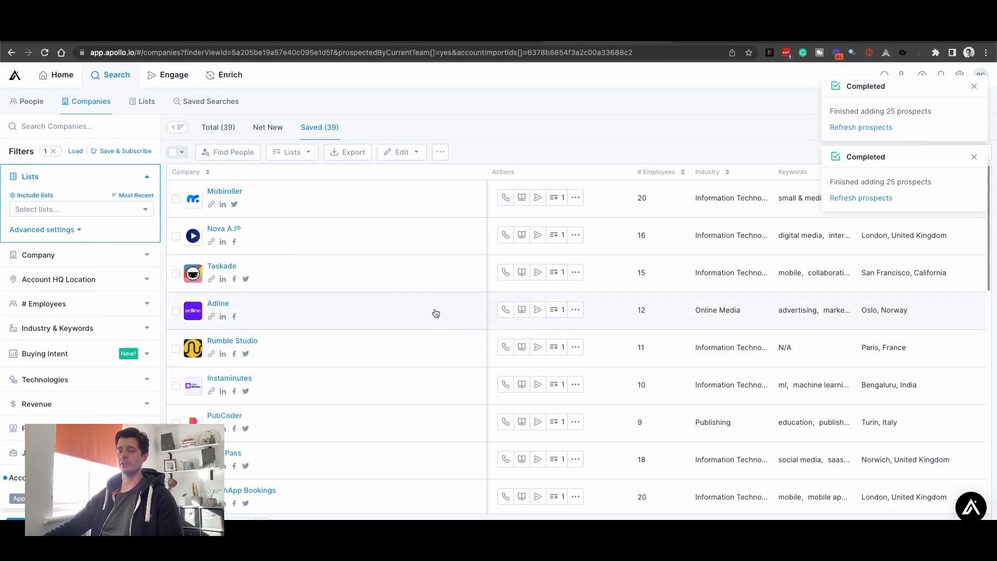
pyautogui.scroll(-2, 380, 234)
pyautogui.scroll(-2, 377, 258)
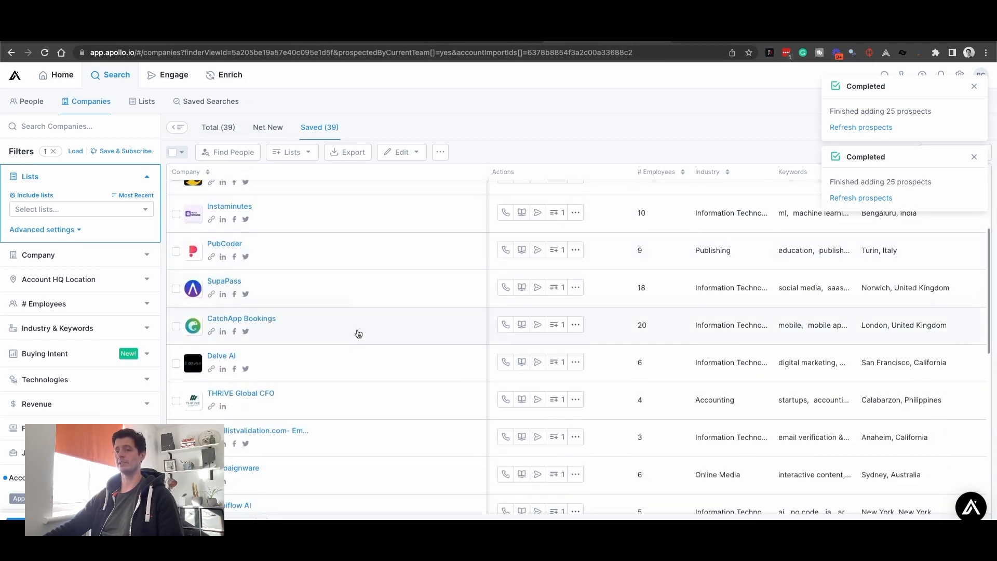
pyautogui.scroll(-2, 354, 349)
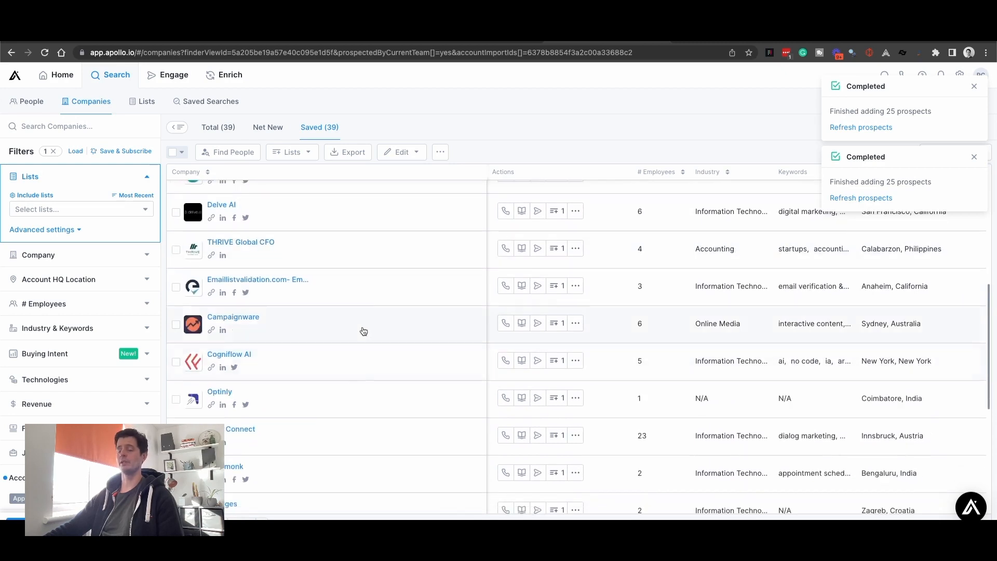
pyautogui.scroll(6, 424, 321)
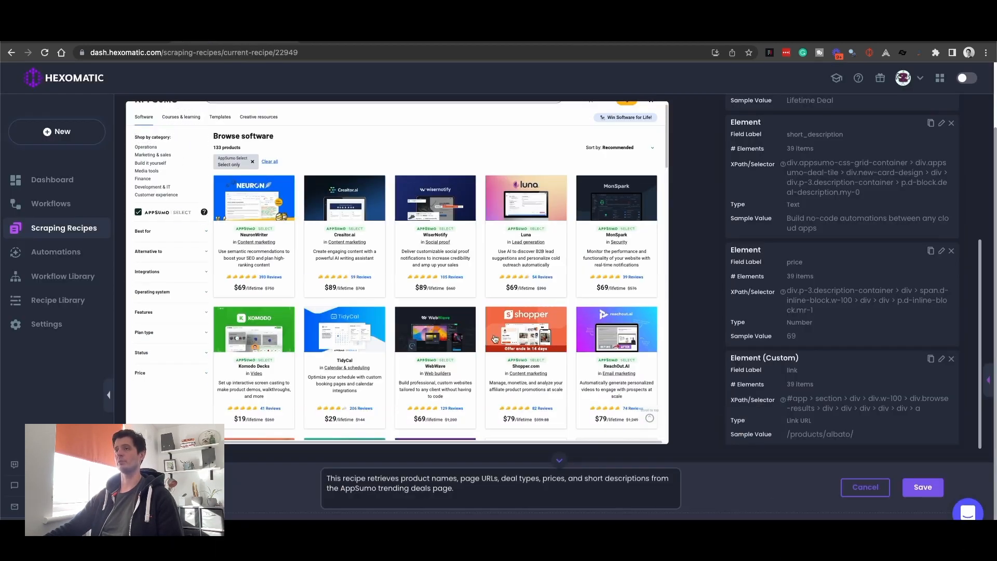
# - Return to the Google Sheets deals spreadsheet and inspect the Nova A.I. website link in cell M3
pyautogui.click(464, 44)
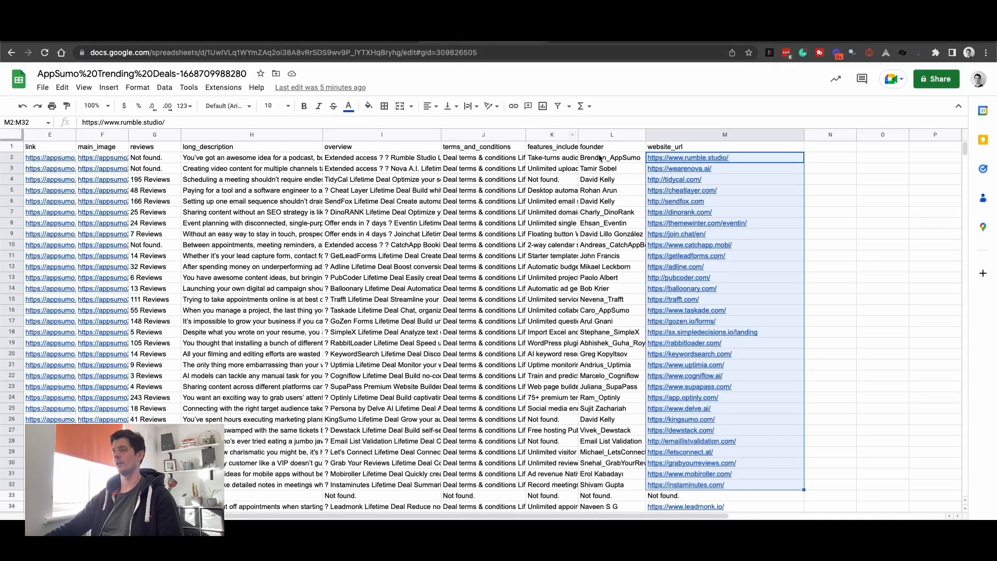
pyautogui.click(770, 169)
pyautogui.moveTo(769, 161)
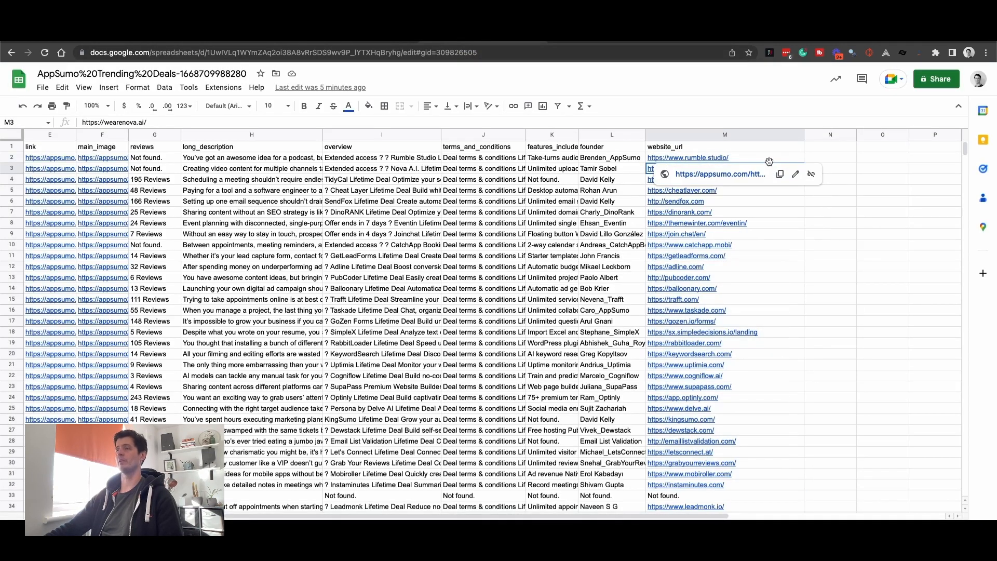
# - Switch to Apollo's saved companies list and dismiss both completed-prospects notifications
pyautogui.click(611, 41)
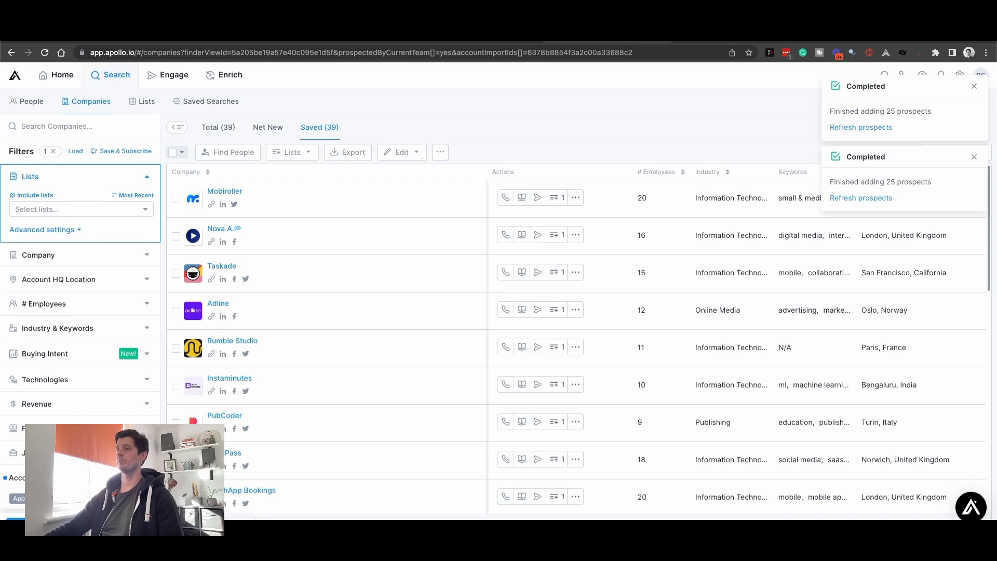
pyautogui.click(973, 86)
pyautogui.click(973, 87)
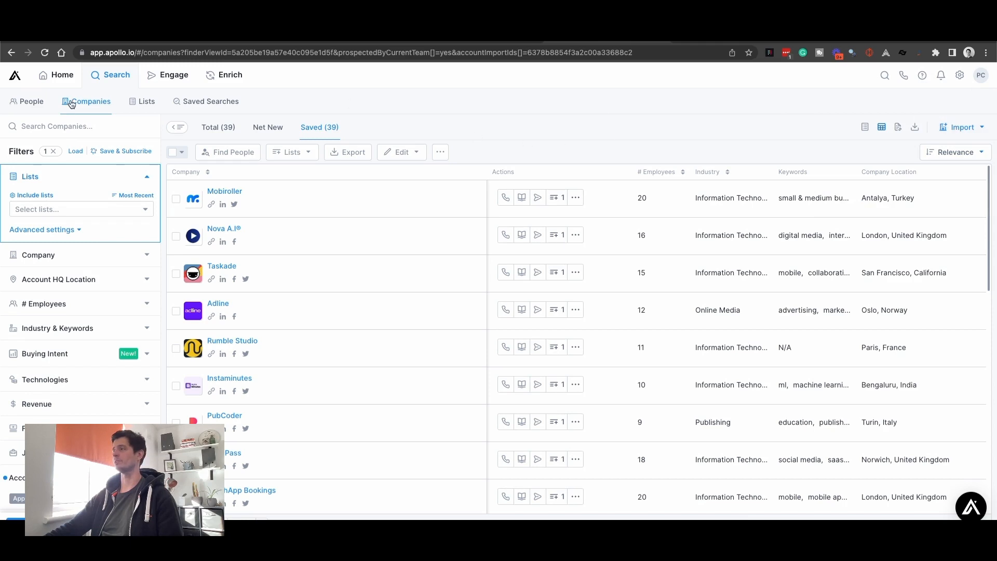
# - Check the company import options and the bulk selection options, closing each without choosing anything
pyautogui.click(961, 127)
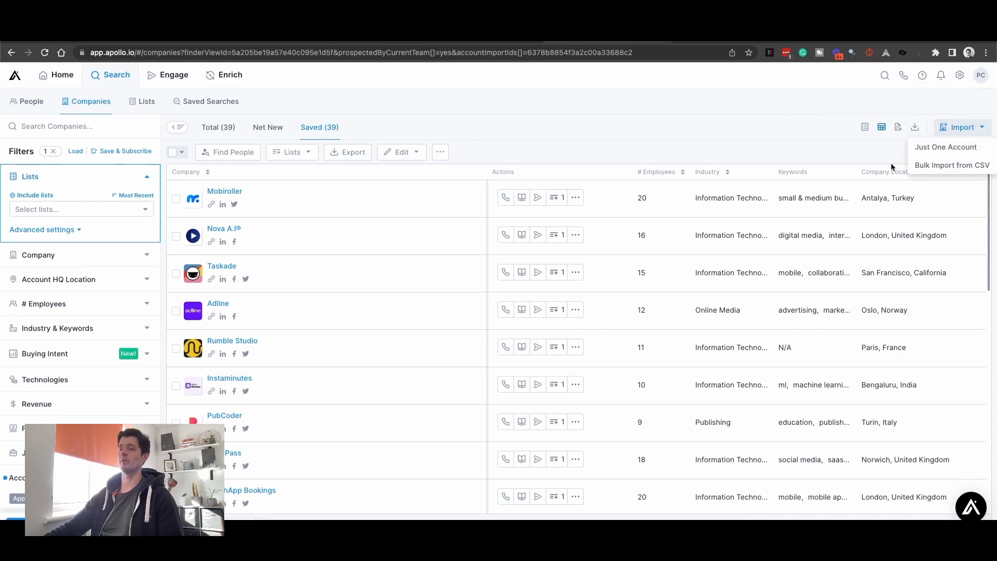
pyautogui.click(520, 142)
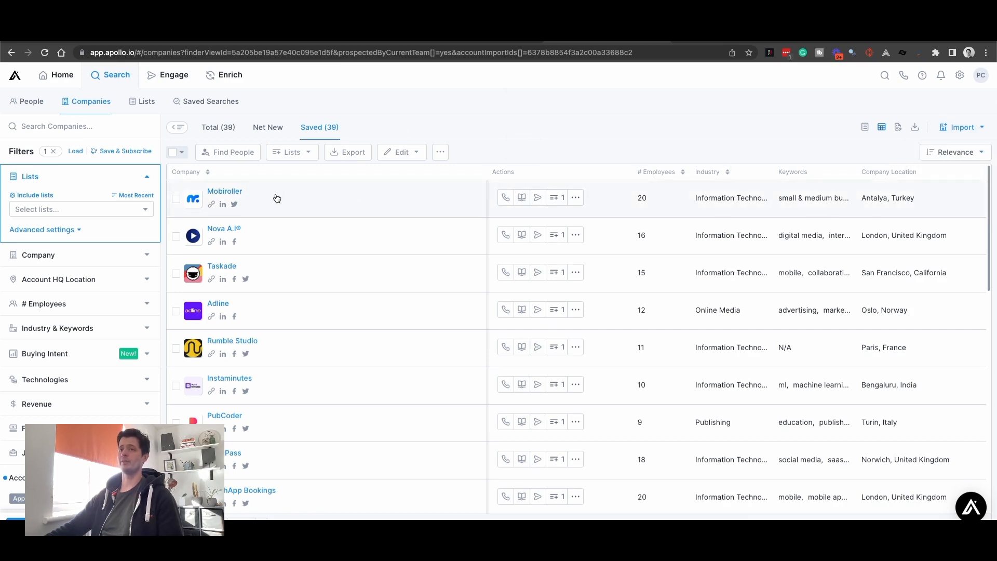
pyautogui.click(182, 152)
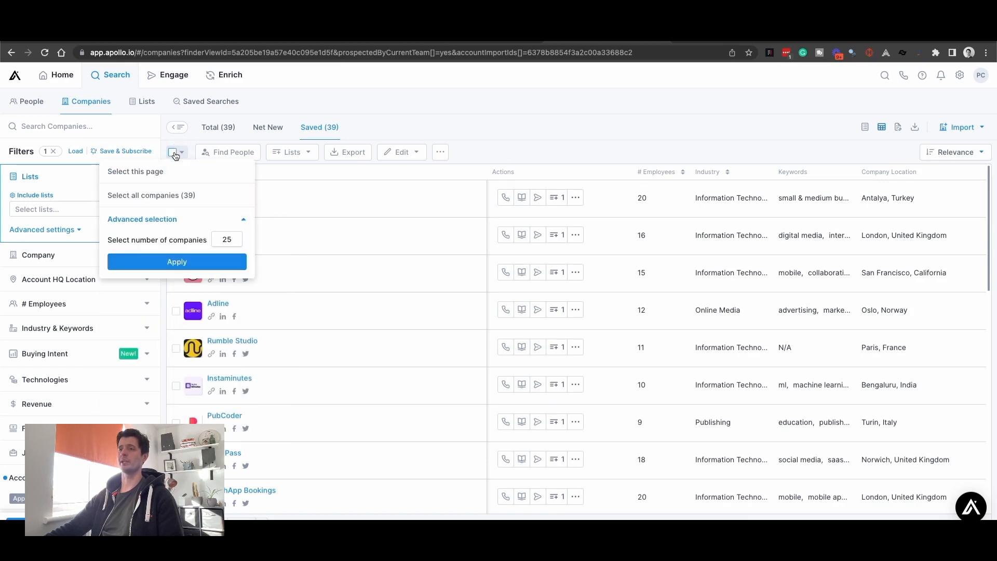
pyautogui.click(390, 127)
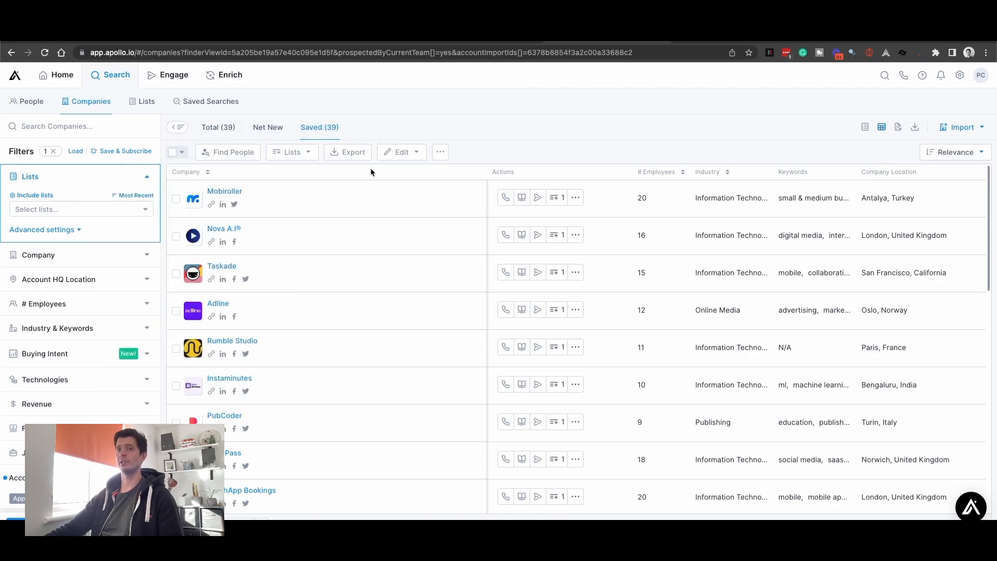
# - Show the People results in Apollo, accepting that the Csv Import filter is not applied there
pyautogui.click(33, 103)
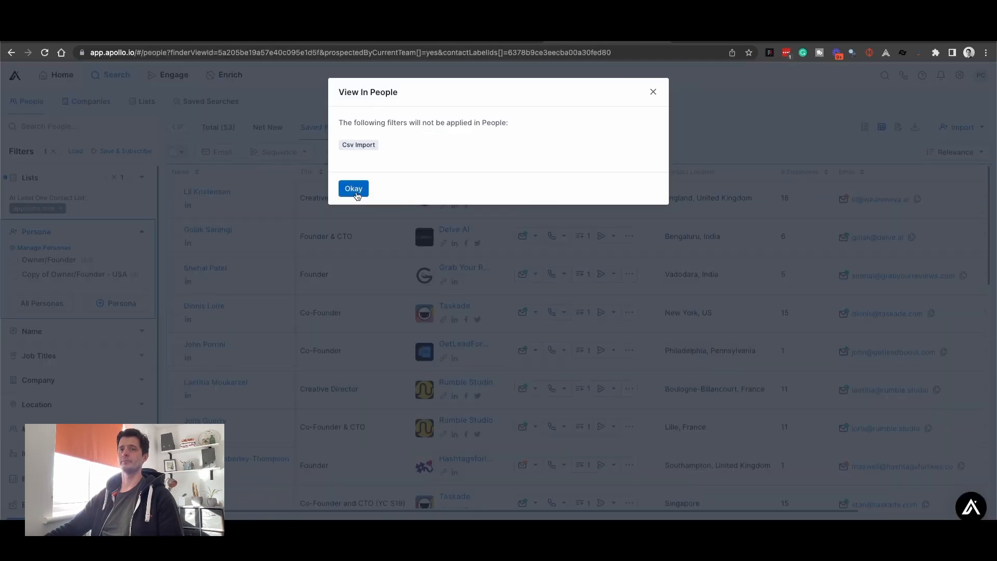
pyautogui.click(353, 189)
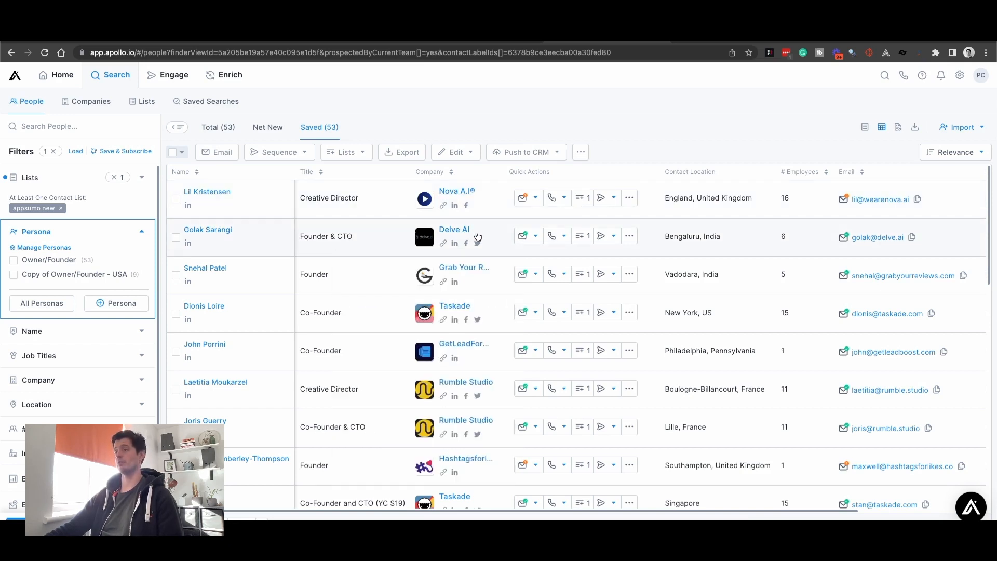
# - Switch to the Google Sheets deals spreadsheet, search it for "delve", and select cells A24:I25 covering the Persona by Delve AI entry
pyautogui.click(476, 45)
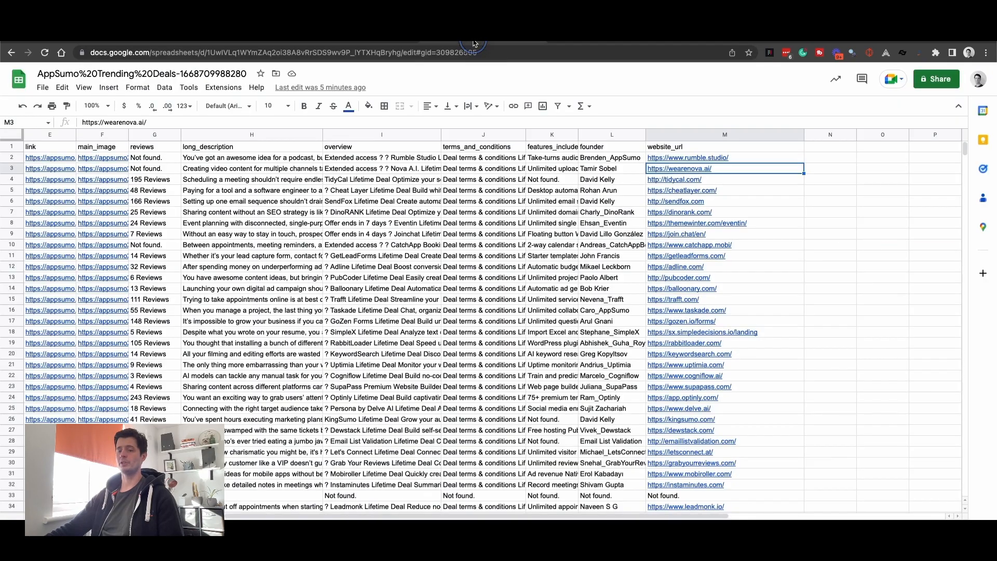
pyautogui.press('super+f')
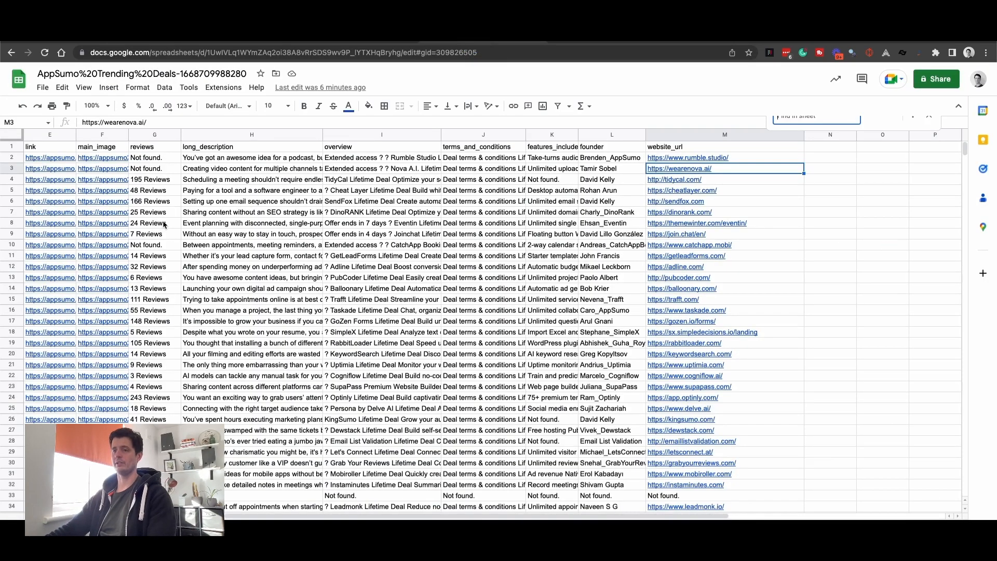
pyautogui.write('delve')
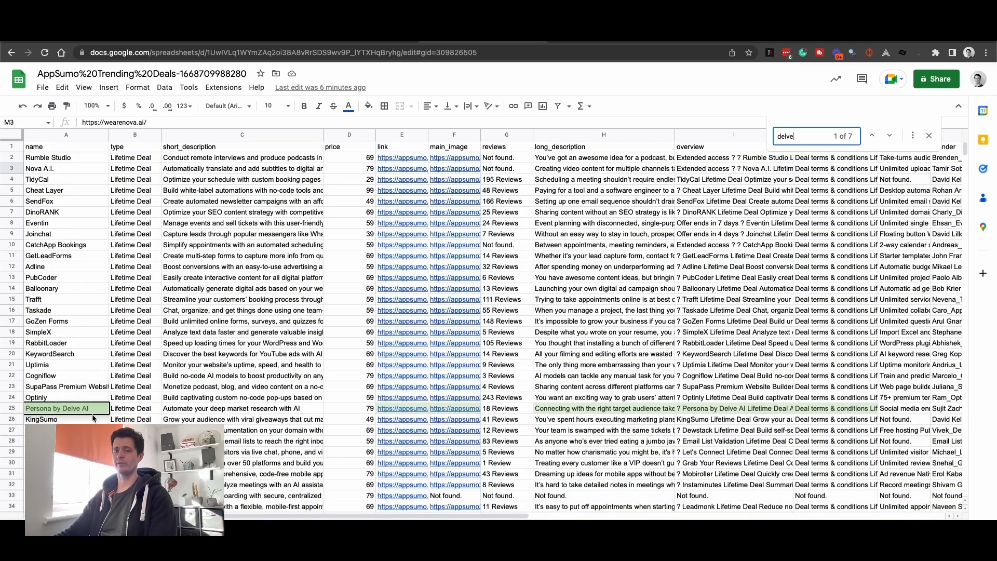
pyautogui.moveTo(72, 413); pyautogui.dragTo(678, 398)
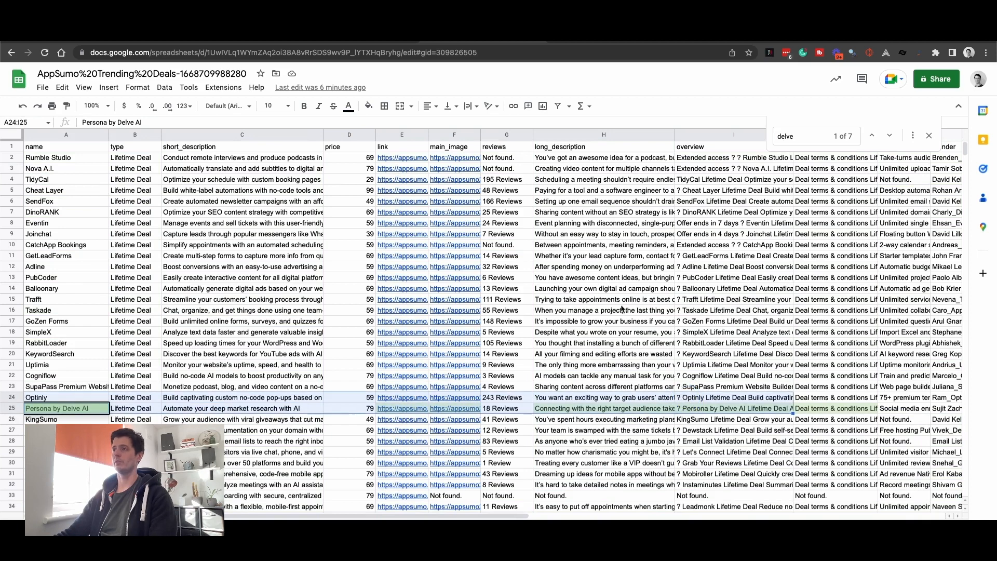
# - Check the Delve AI contact in Apollo's People results, and return to Google Sheets to open the contacts sheet
pyautogui.click(572, 41)
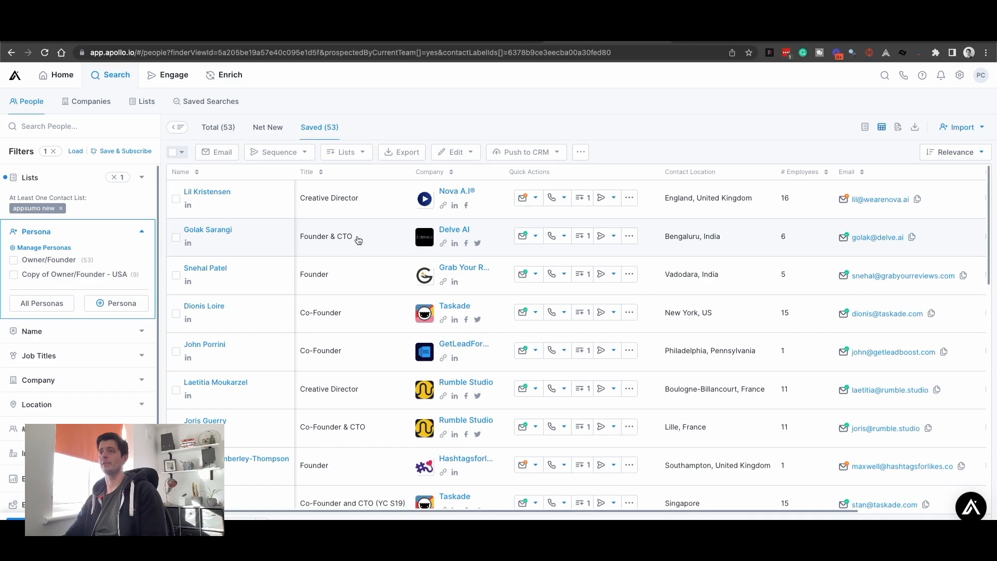
pyautogui.click(460, 35)
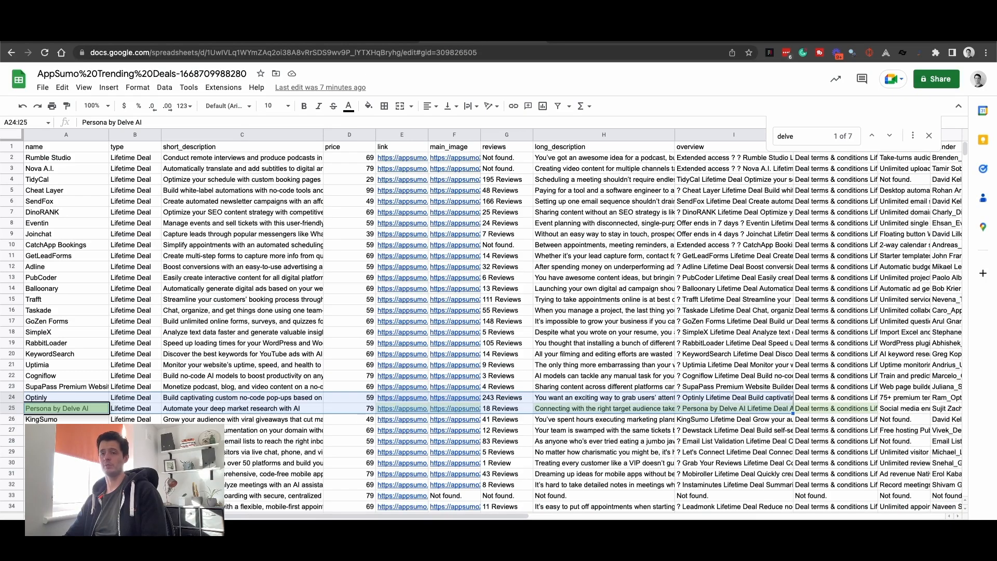
pyautogui.click(270, 528)
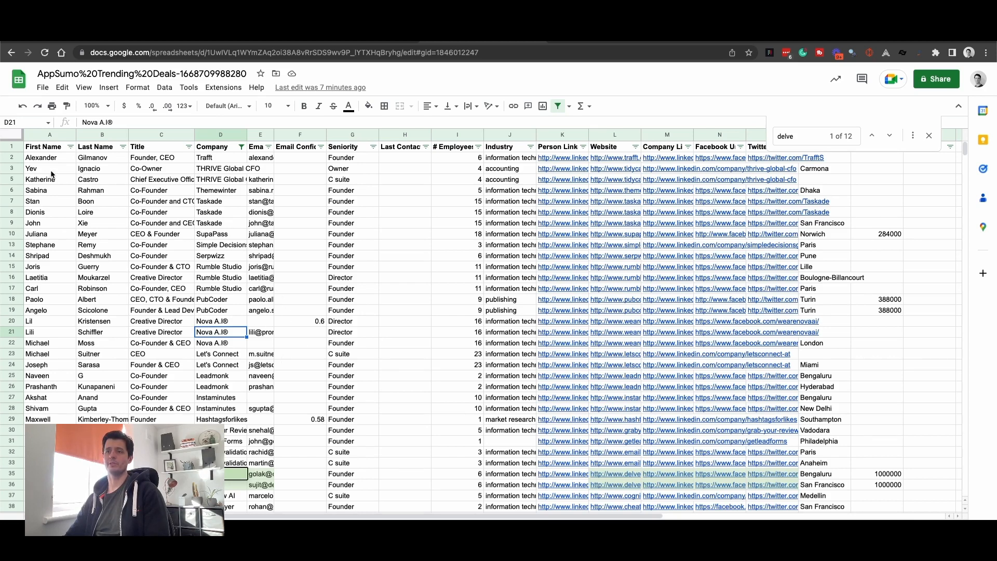
# - Inspect the Taskade contacts in rows 7 to 9 and the Rumble Studio contacts in rows 15 to 17, including their job titles
pyautogui.moveTo(220, 202); pyautogui.dragTo(221, 227)
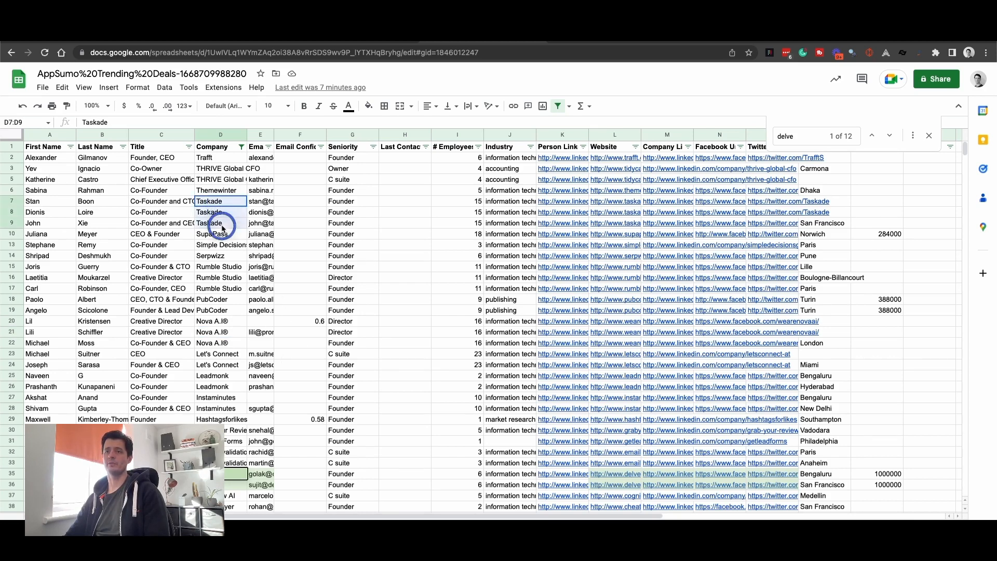
pyautogui.click(177, 224)
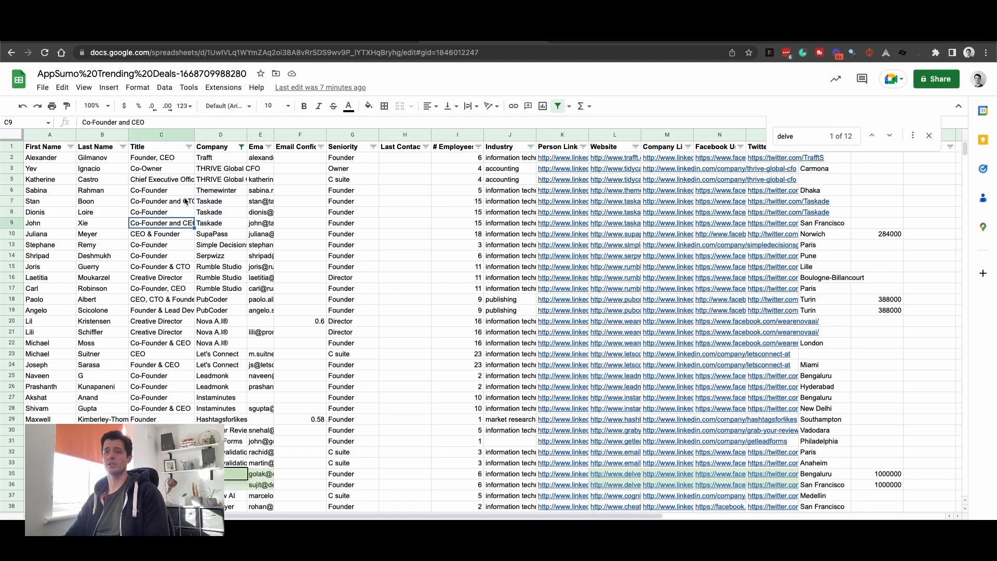
pyautogui.click(230, 268)
pyautogui.moveTo(228, 277); pyautogui.dragTo(231, 290)
pyautogui.moveTo(255, 314)
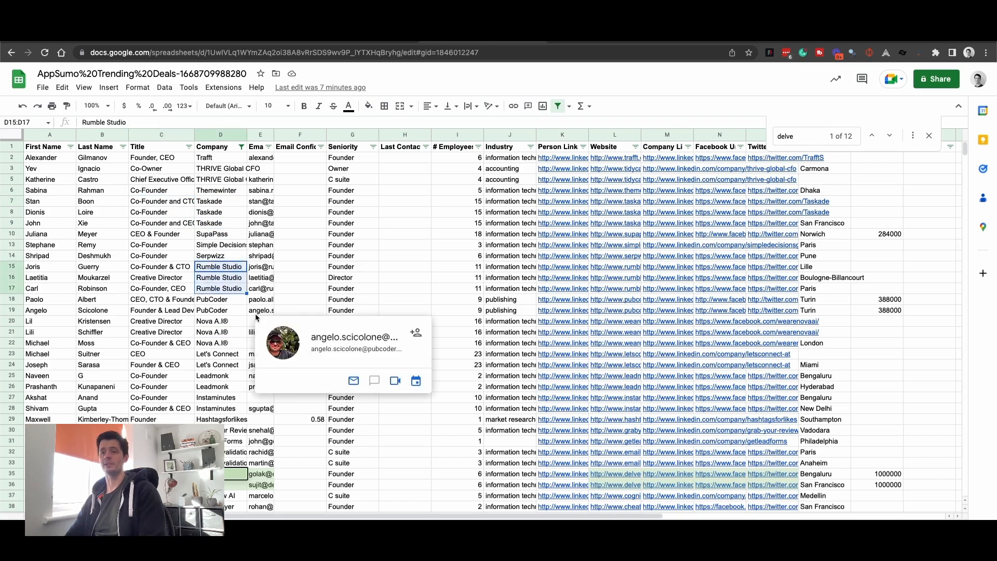
pyautogui.click(143, 268)
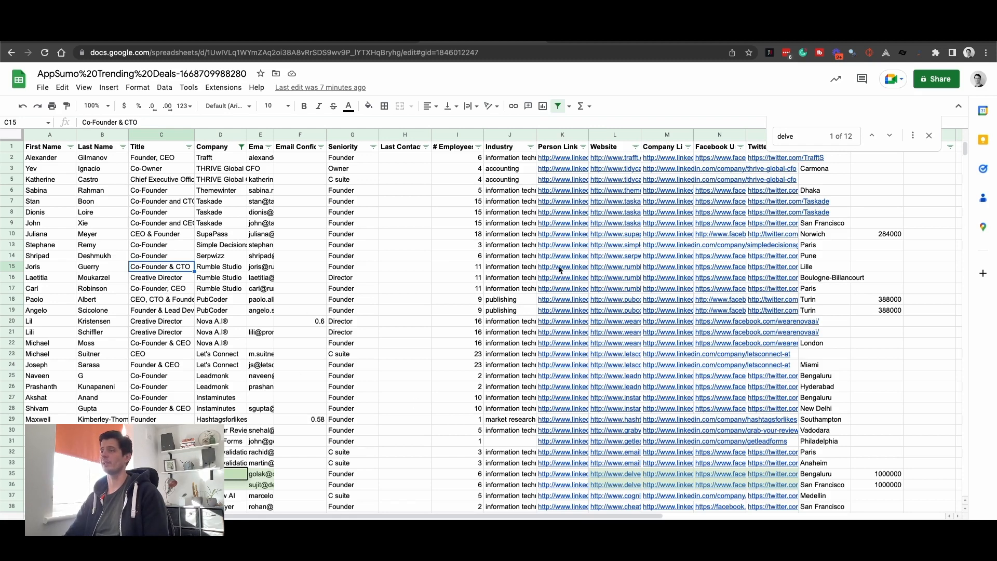
# - Inspect the contacts' website and social links, including the Serpwizz Twitter link in cell O14, and the employee count in cell I18
pyautogui.moveTo(618, 258)
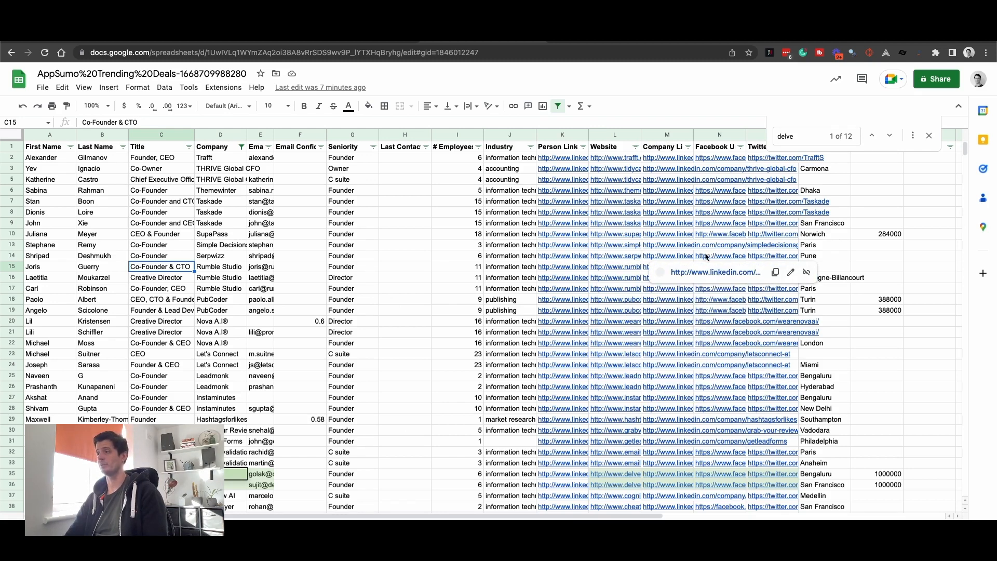
pyautogui.click(770, 257)
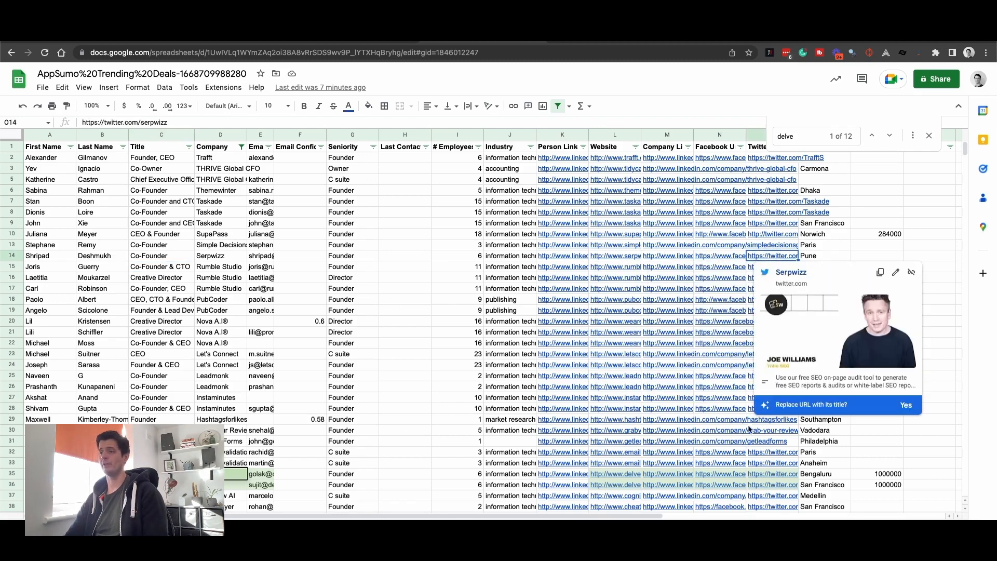
pyautogui.click(450, 304)
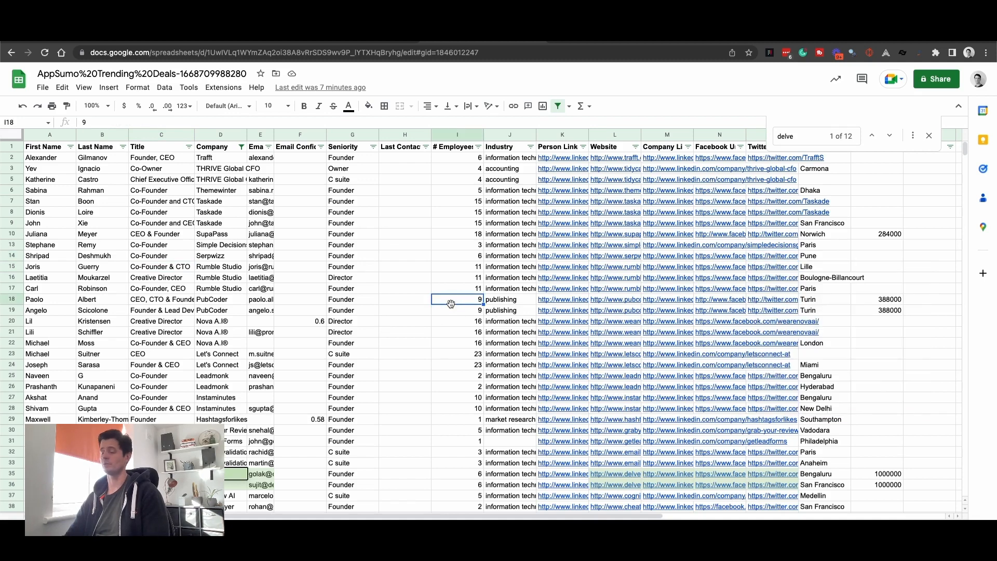